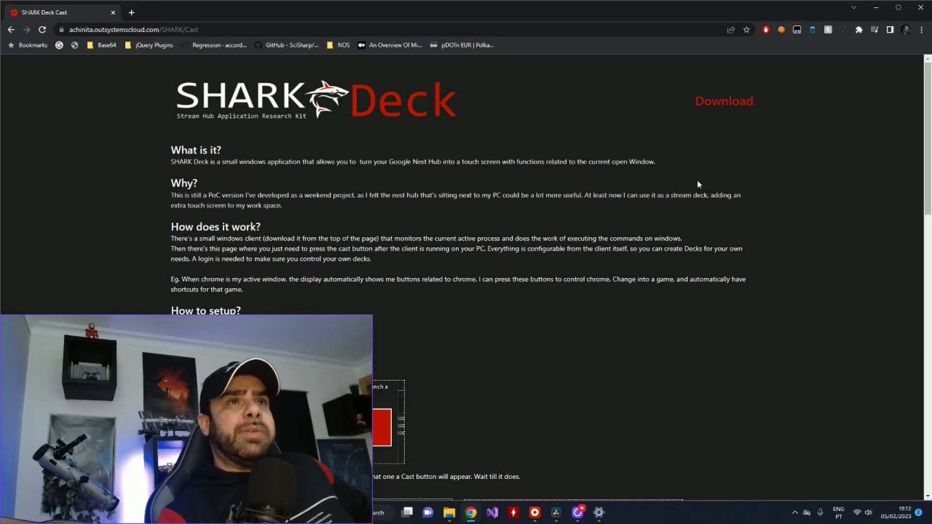
# Start the SHARK Deck Windows client download from the Cast page's red Download link.
pyautogui.click(717, 108)
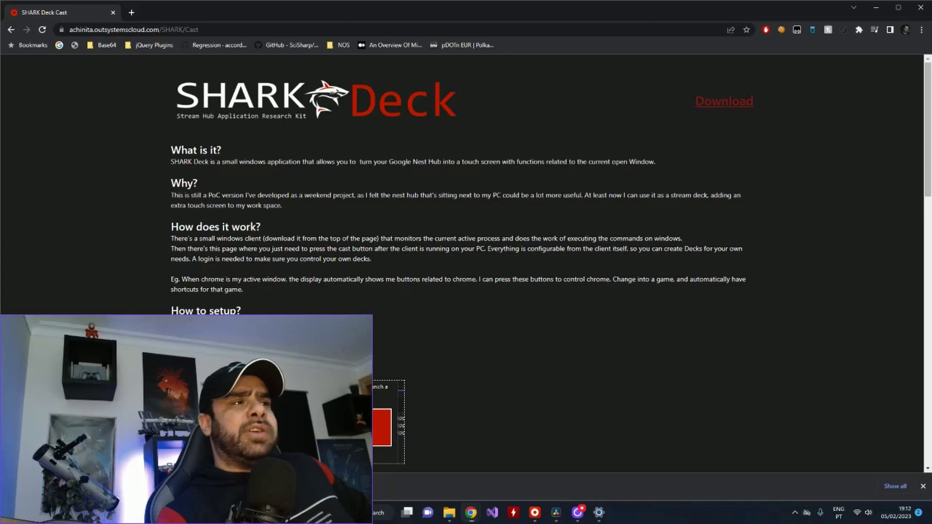
# Extract the downloaded SHARKDeck.zip into a SHARKDeck folder.
pyautogui.click(374, 446)
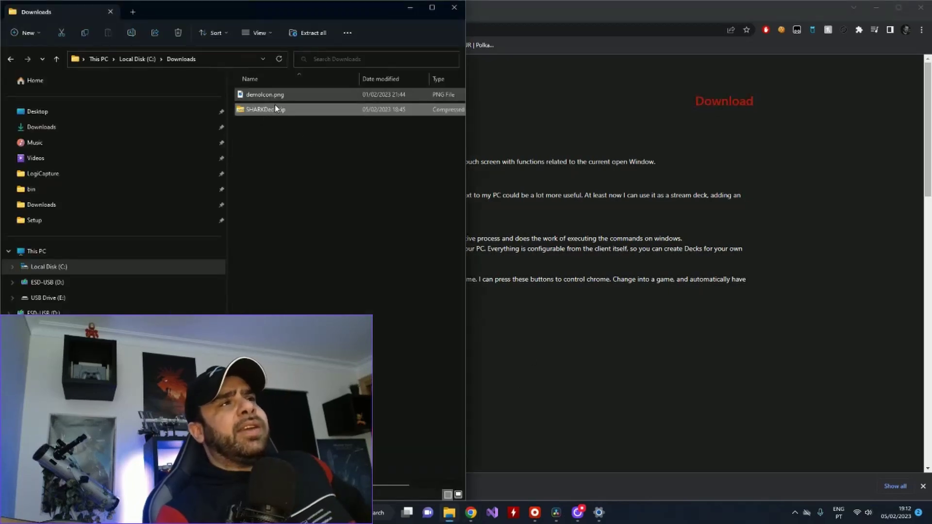
pyautogui.rightClick(269, 114)
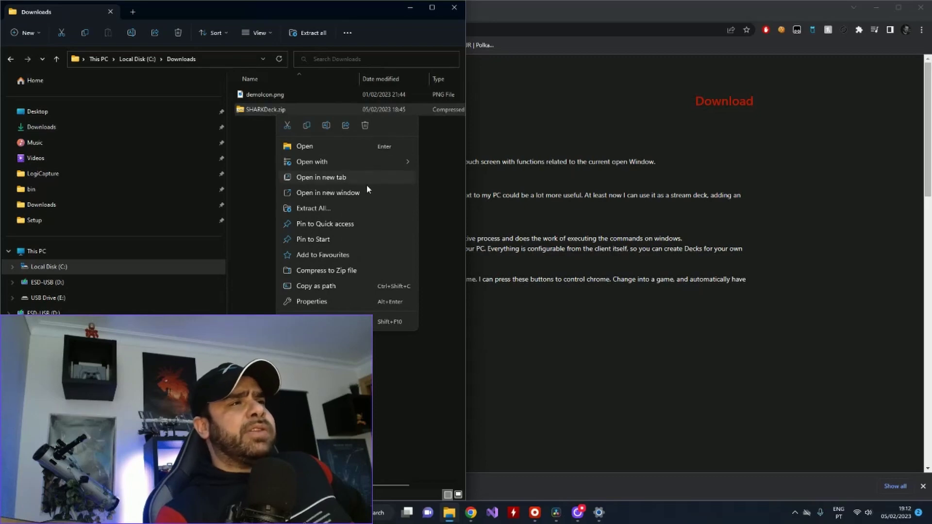
pyautogui.click(325, 208)
pyautogui.press('Return')
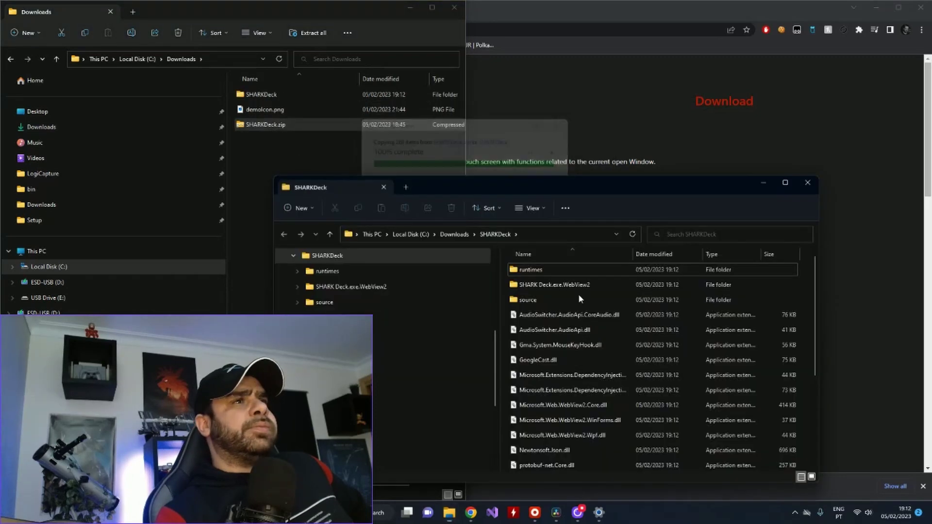
# Launch SHARK Deck.exe, choosing More info > Run anyway on the SmartScreen warning.
pyautogui.scroll(-5, 578, 293)
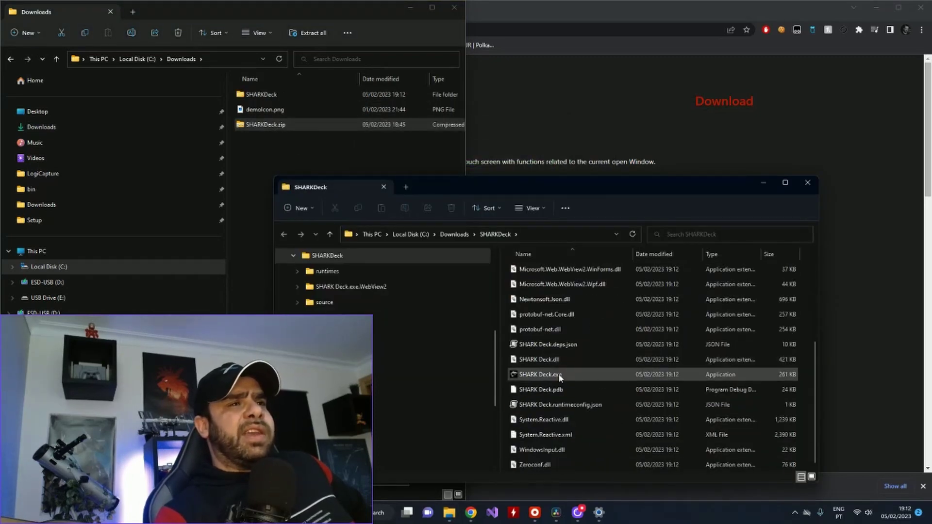
pyautogui.doubleClick(560, 378)
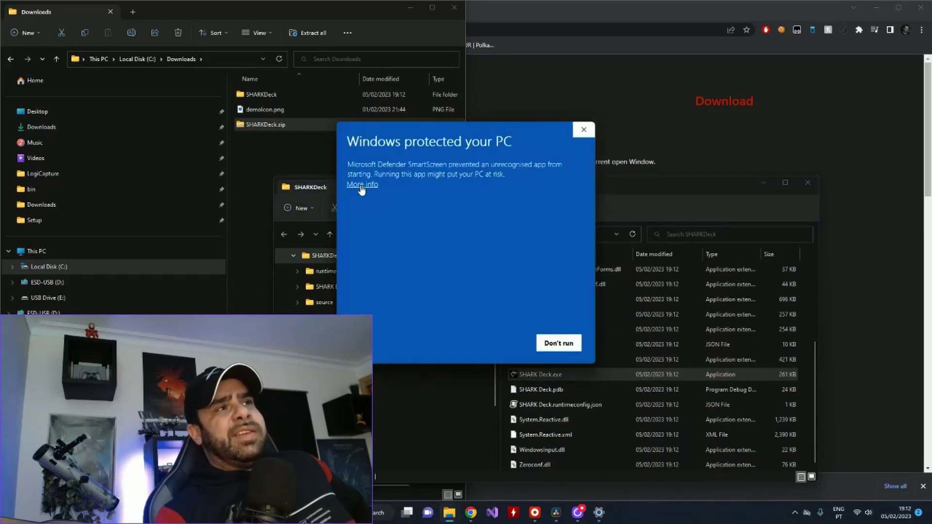
pyautogui.click(360, 184)
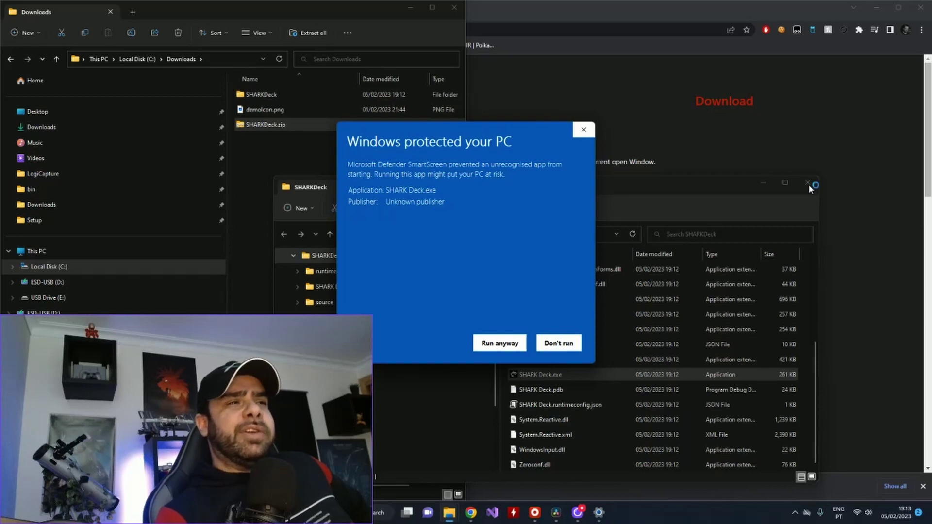
pyautogui.click(499, 344)
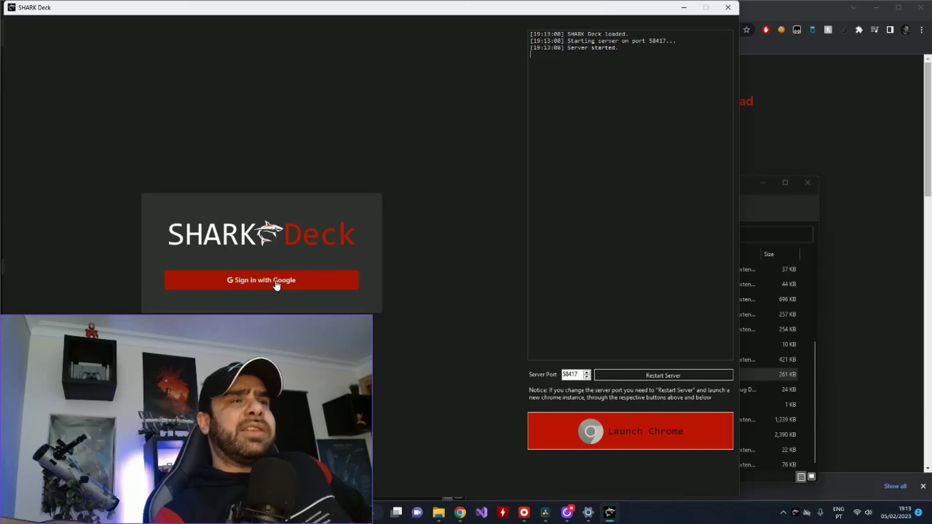
# Sign in with Google, swap the Windows deck's Settings and Maximize tiles, then show the Chrome deck.
pyautogui.click(276, 285)
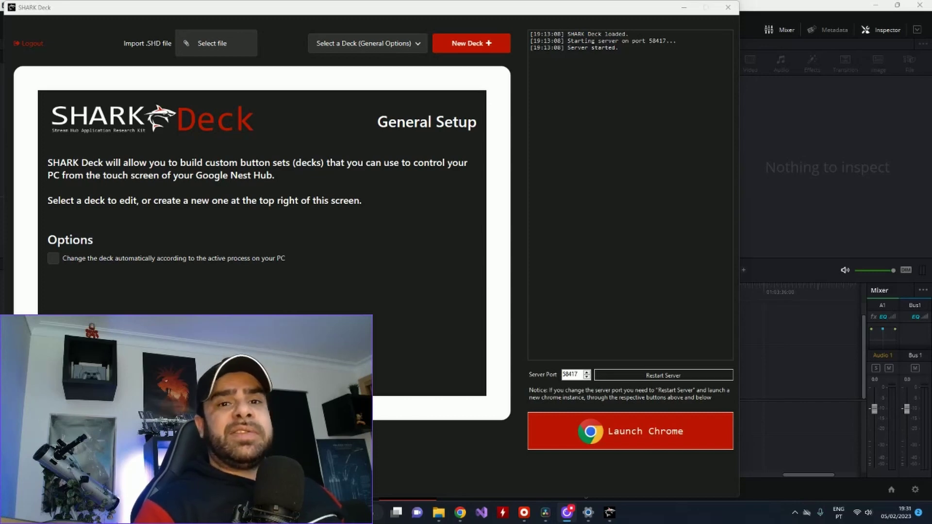
pyautogui.click(364, 49)
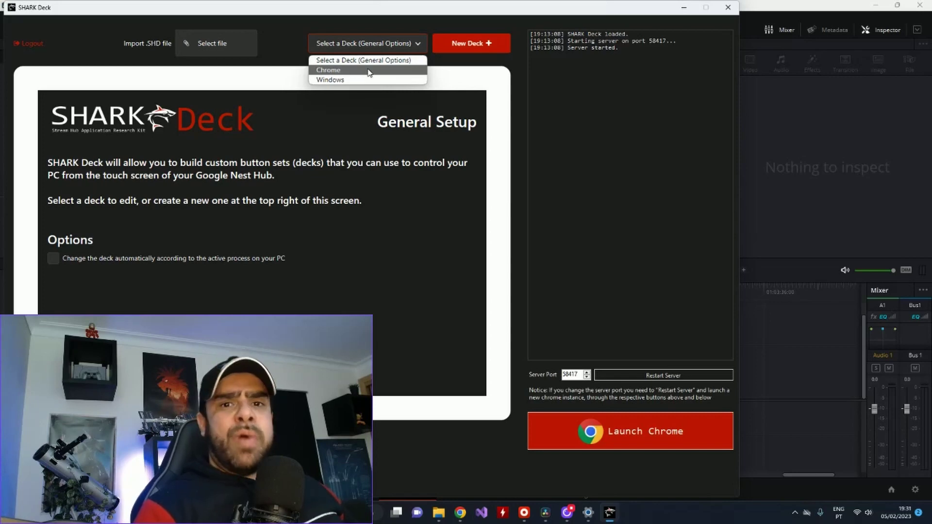
pyautogui.click(359, 81)
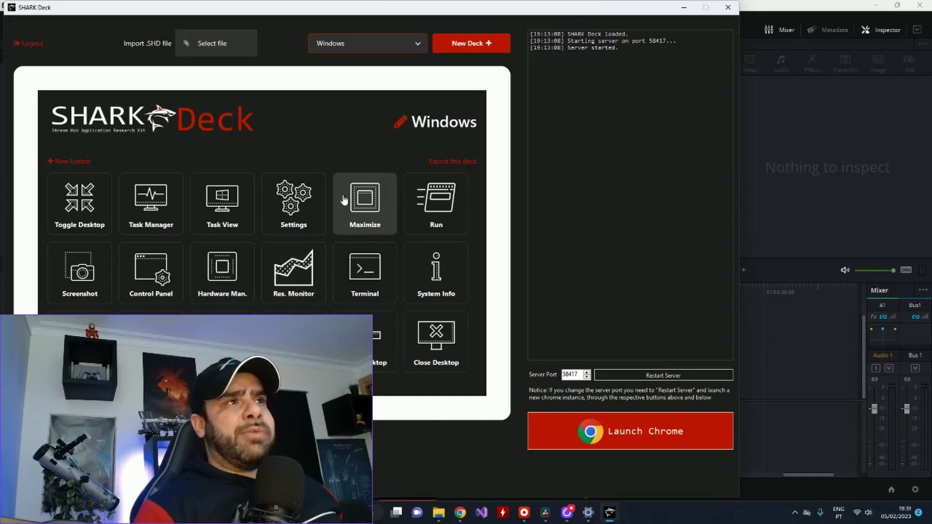
pyautogui.moveTo(305, 186); pyautogui.dragTo(391, 192)
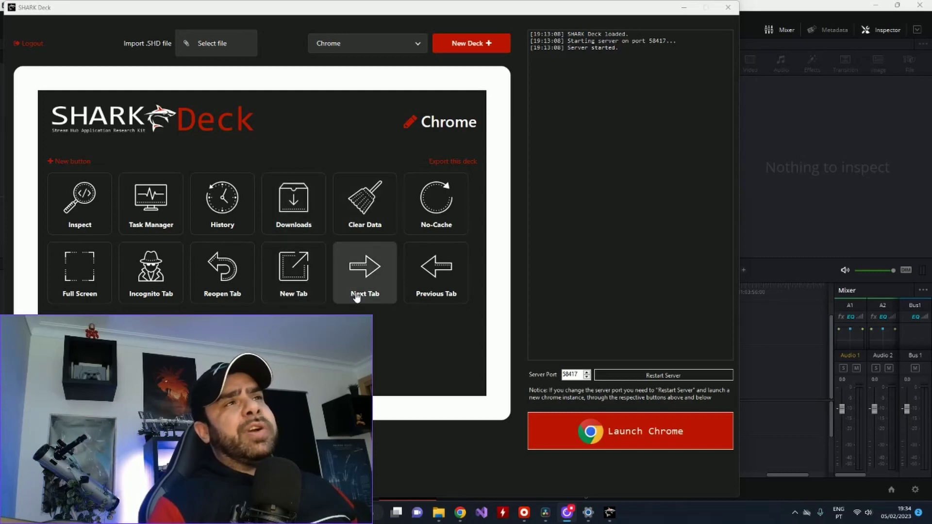
pyautogui.click(406, 123)
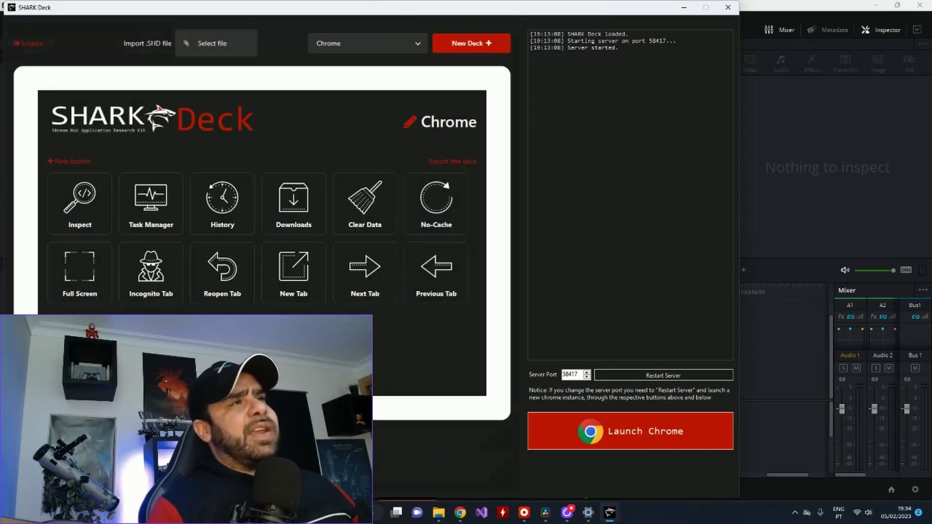
# Enable 'Change the deck automatically according to the active process' in General Options.
pyautogui.click(225, 313)
pyautogui.click(374, 47)
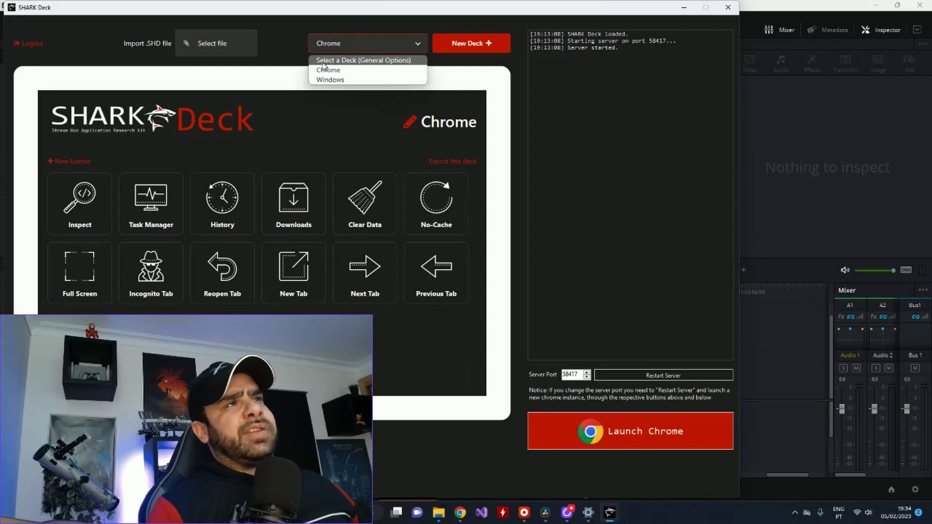
pyautogui.click(324, 62)
pyautogui.click(53, 259)
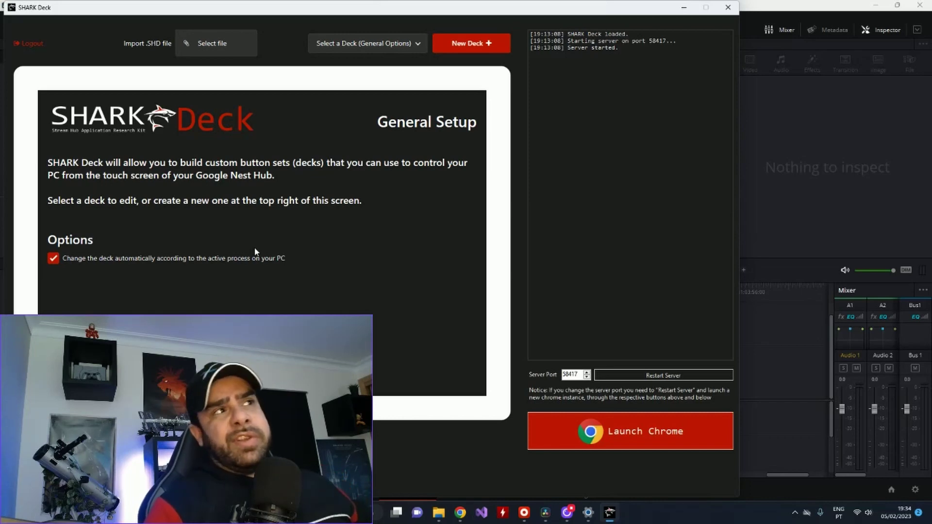
# Reopen the Chrome deck and close its settings dialog.
pyautogui.click(369, 44)
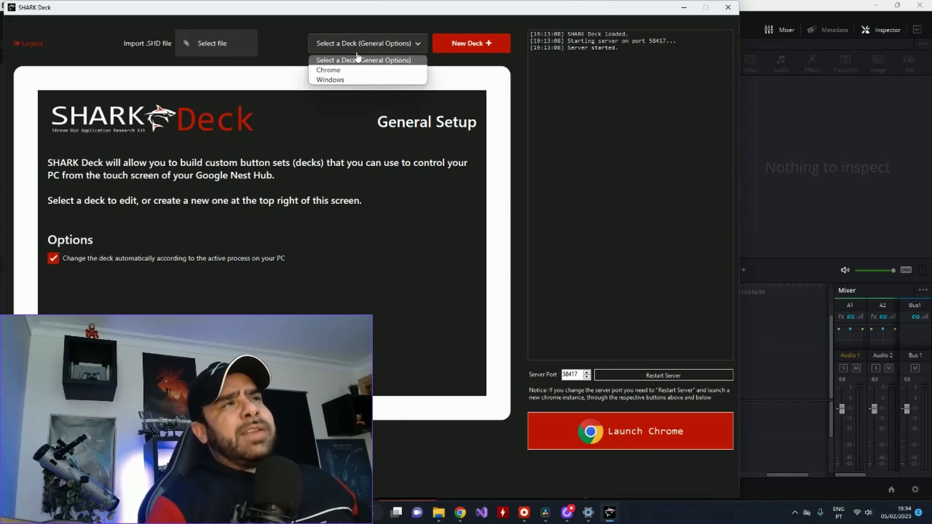
pyautogui.click(340, 71)
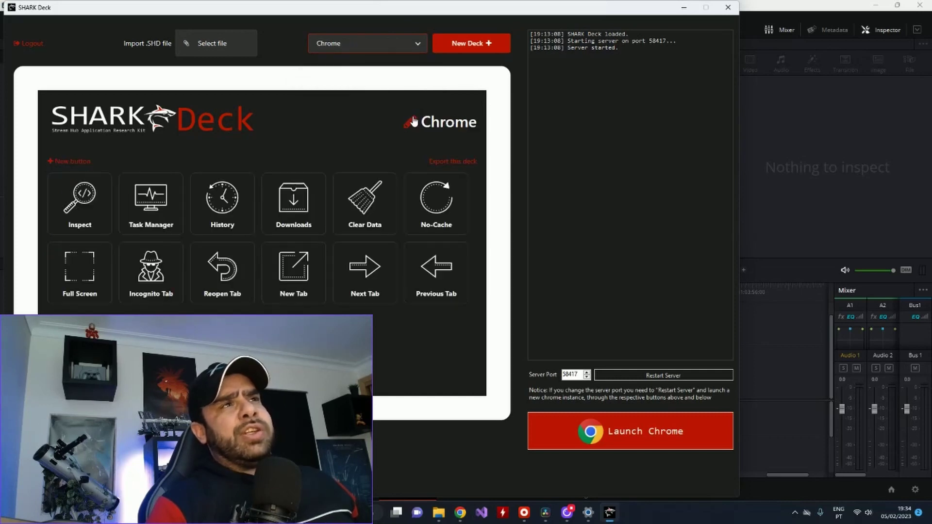
pyautogui.click(410, 122)
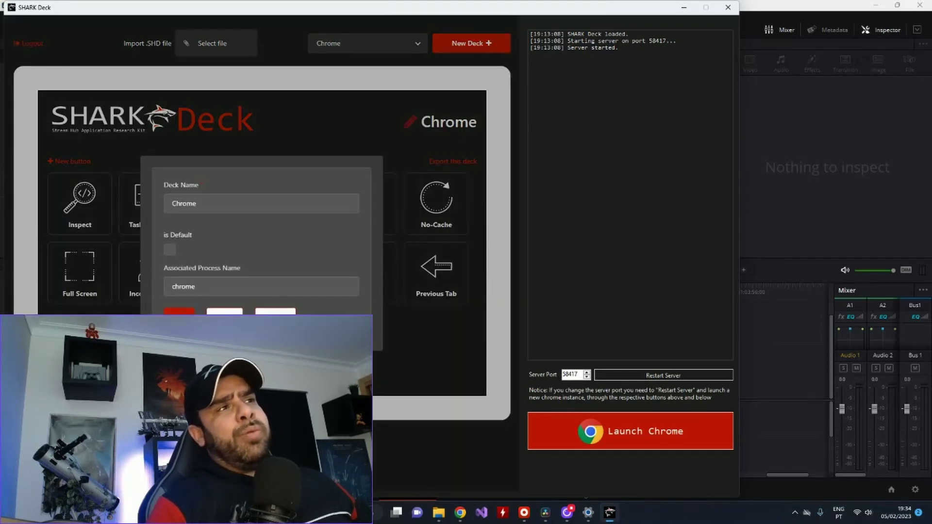
pyautogui.click(225, 316)
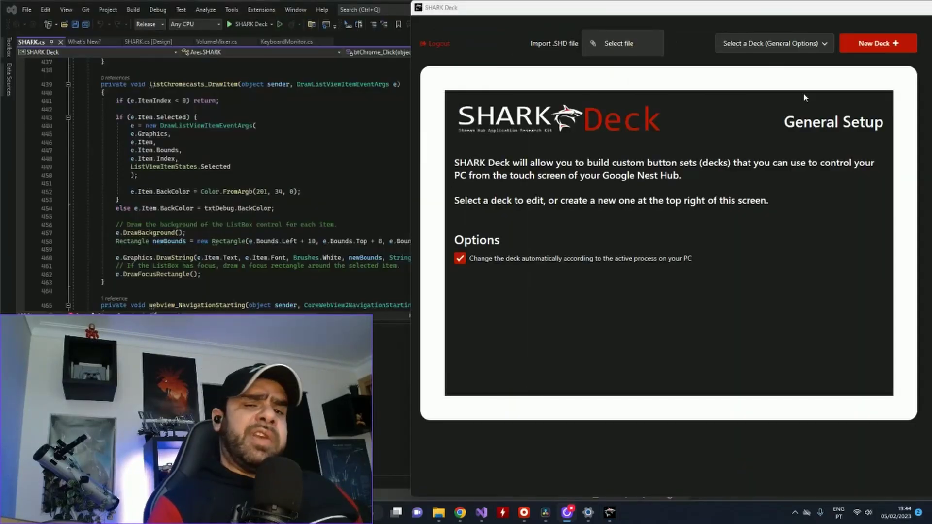
# Create and save a new deck named 'dfgsdfsdfsdf'.
pyautogui.click(871, 53)
pyautogui.click(634, 200)
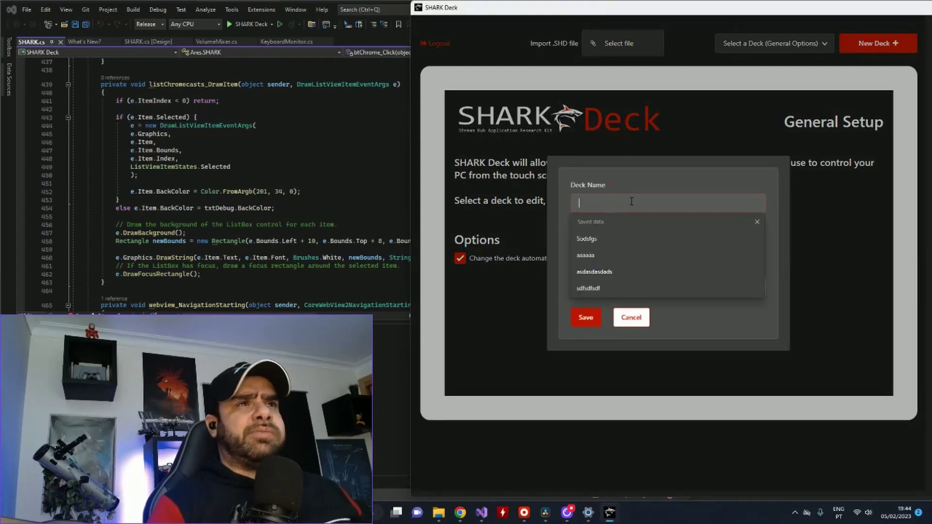
pyautogui.write('dfgsdfsdfsdf')
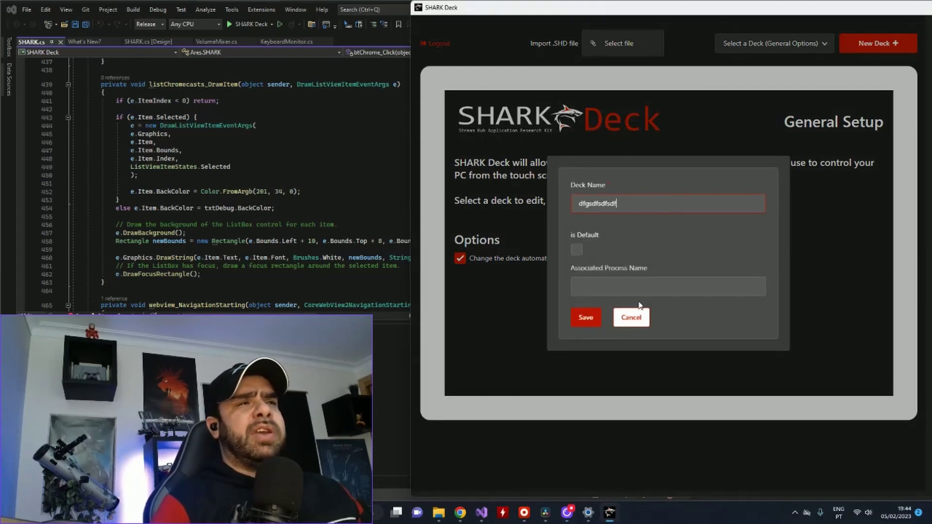
pyautogui.click(586, 318)
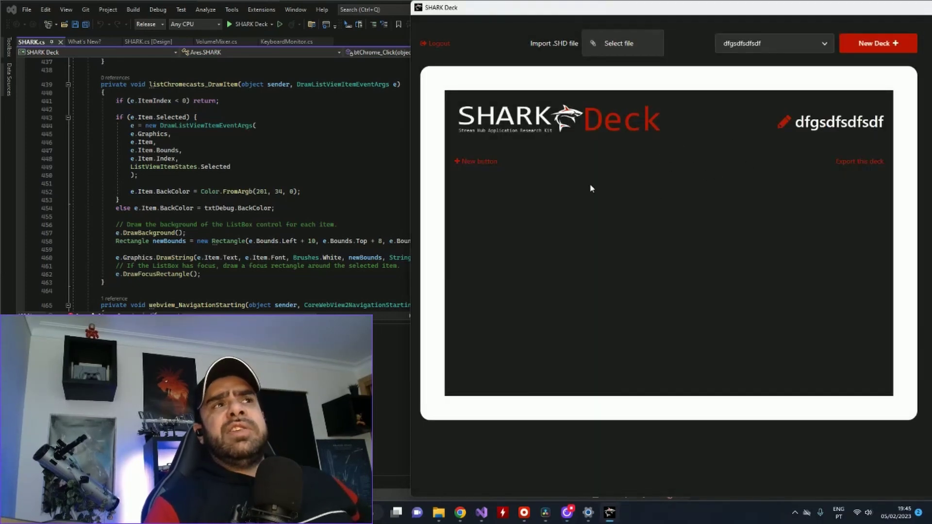
# Add button 'sdgsdfsdf' with icon demoIcon.png and choose Activate Process as its action type.
pyautogui.click(474, 162)
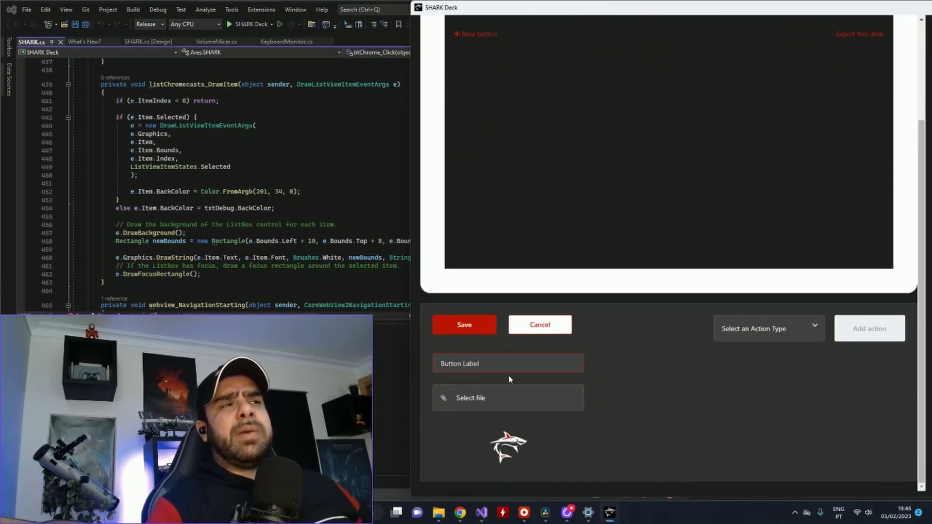
pyautogui.write('sdgsdfsdf')
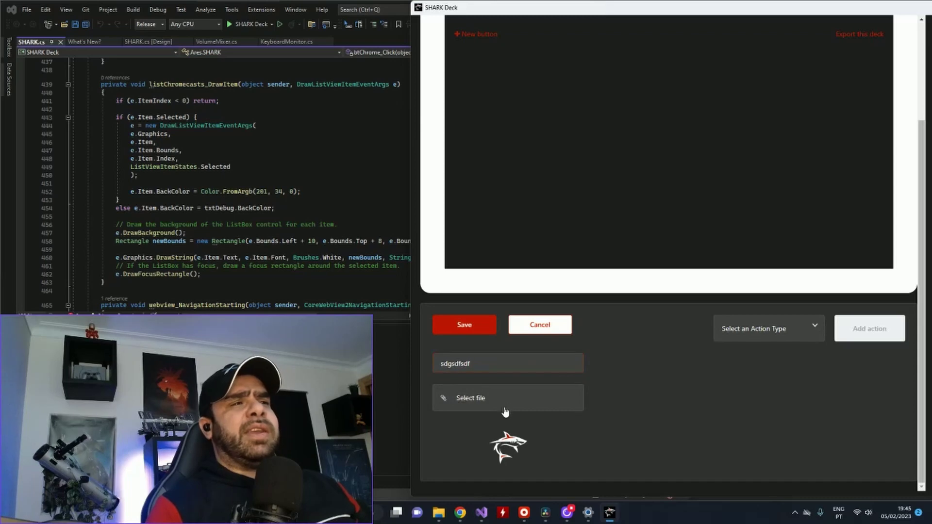
pyautogui.click(505, 411)
pyautogui.doubleClick(465, 111)
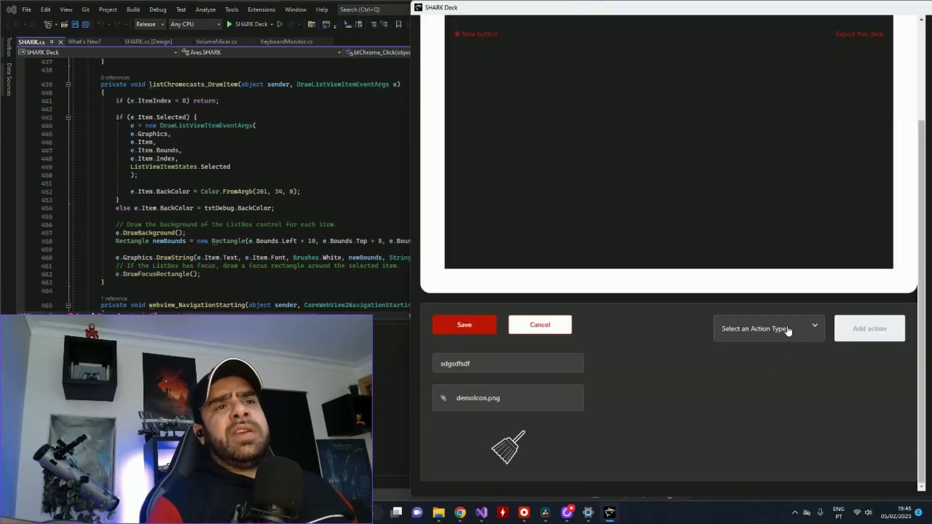
pyautogui.click(785, 332)
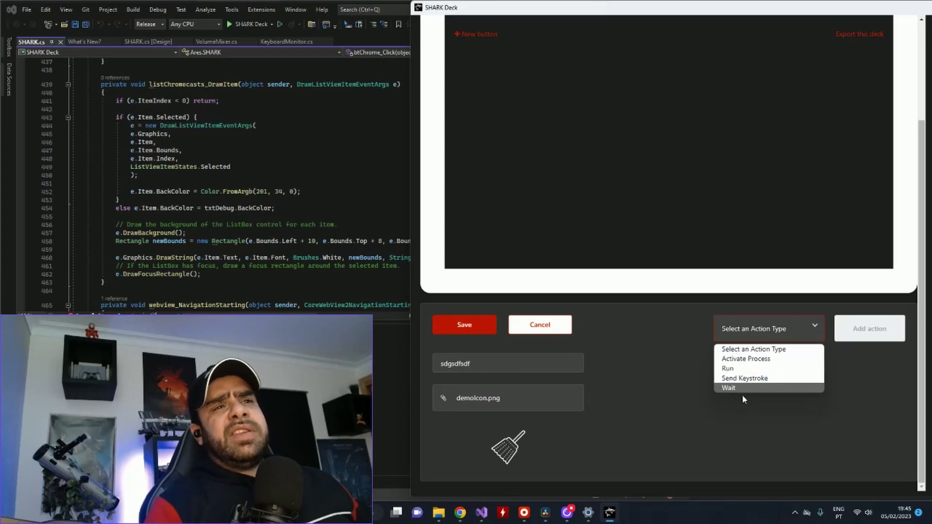
pyautogui.click(774, 362)
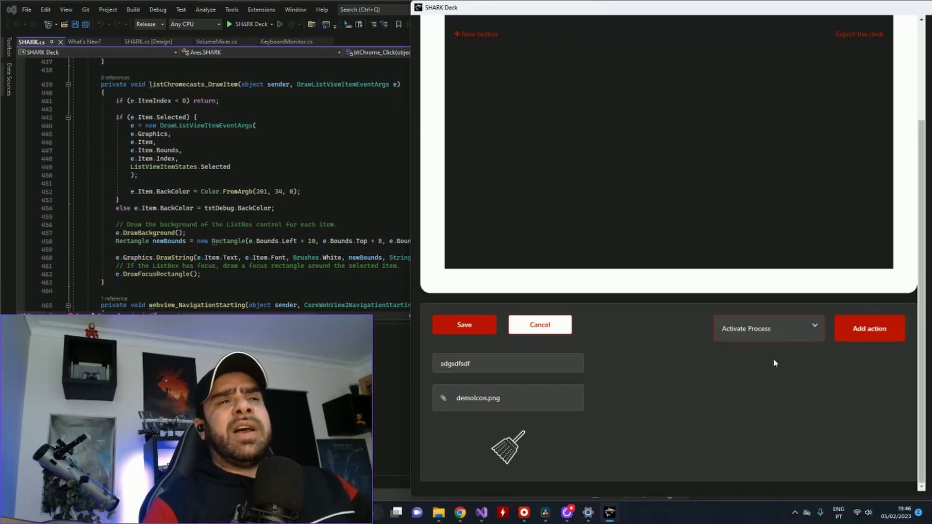
# Add an Activate Process action targeting the chrome process.
pyautogui.click(877, 332)
pyautogui.click(723, 386)
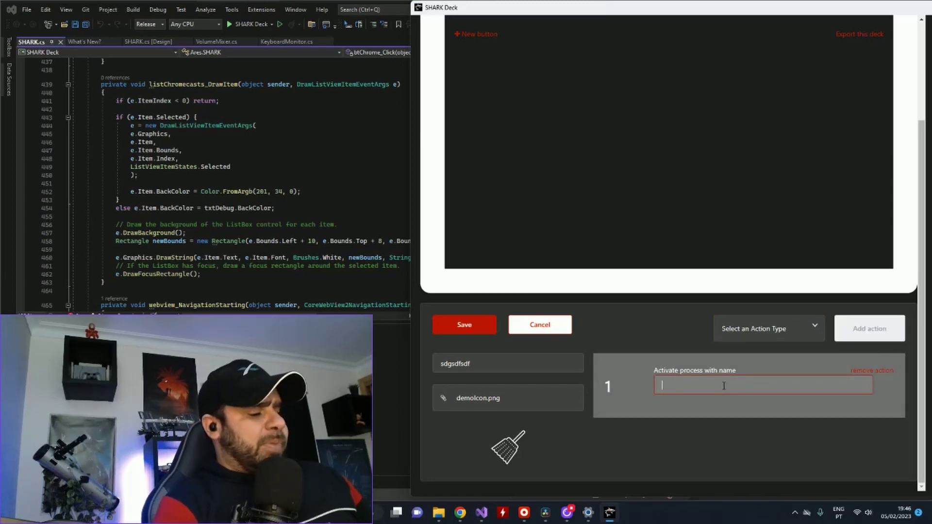
pyautogui.write('chrome')
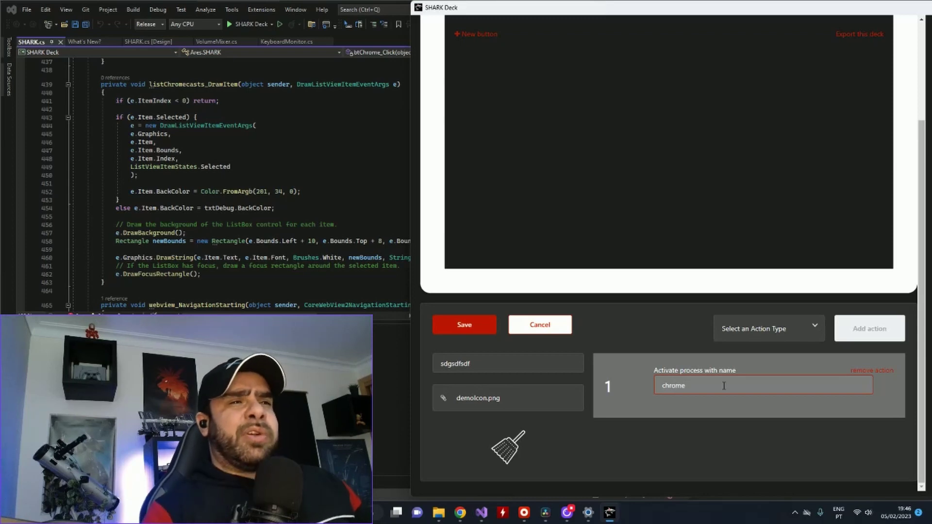
# Add a Send Keystroke action with CONTROL + VK_T, then save the button.
pyautogui.click(764, 332)
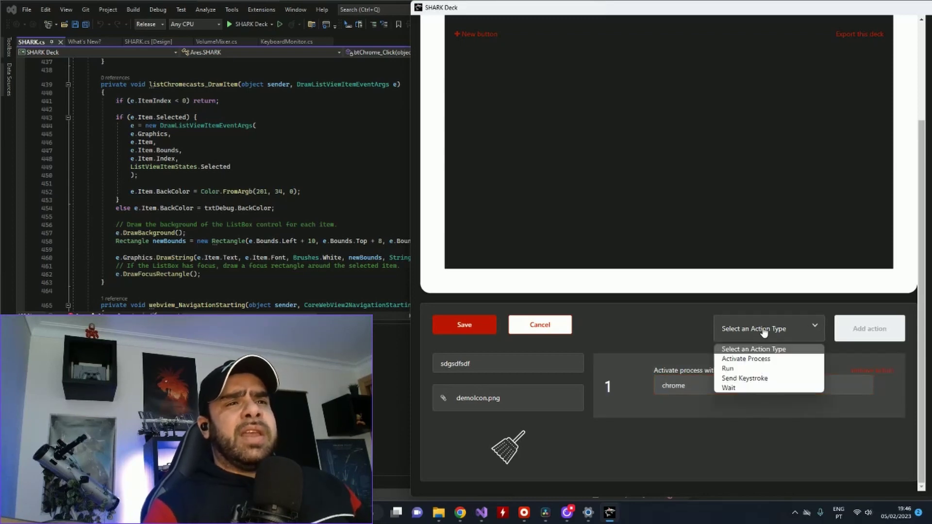
pyautogui.click(752, 379)
pyautogui.click(859, 344)
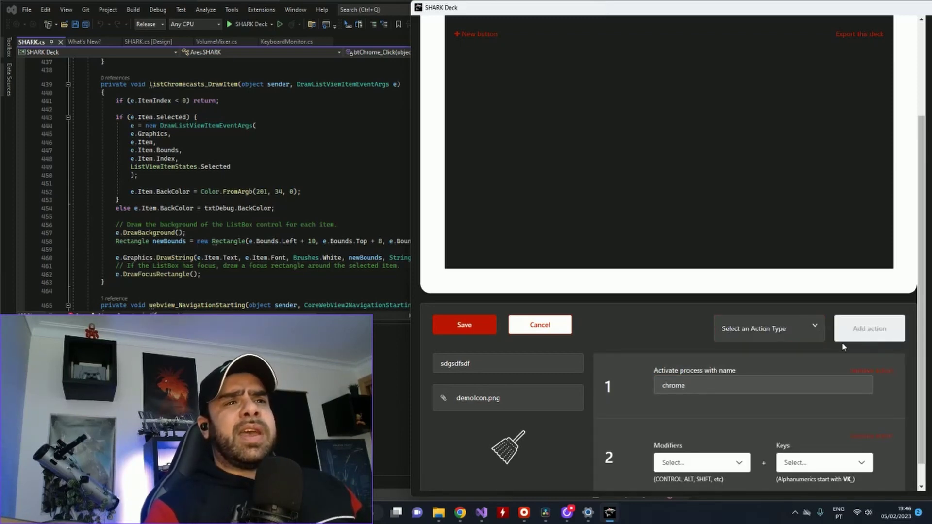
pyautogui.click(703, 443)
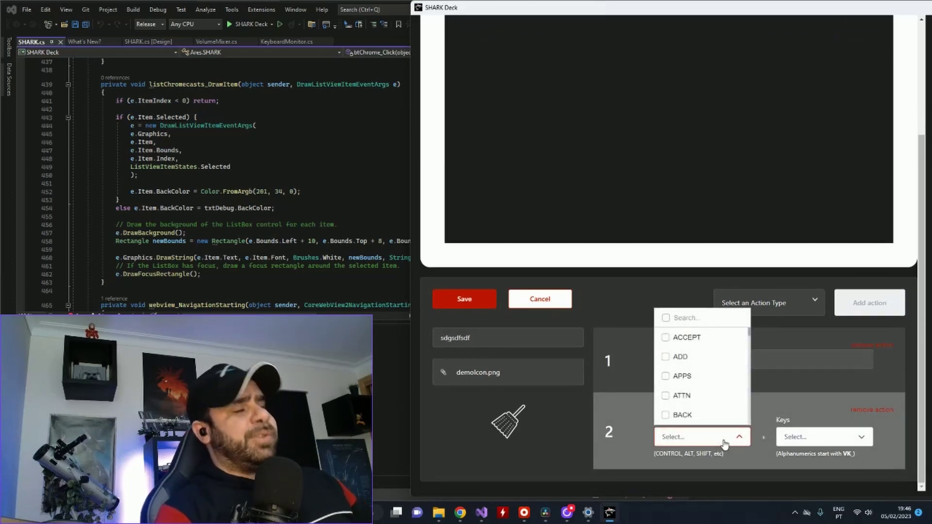
pyautogui.write('contro')
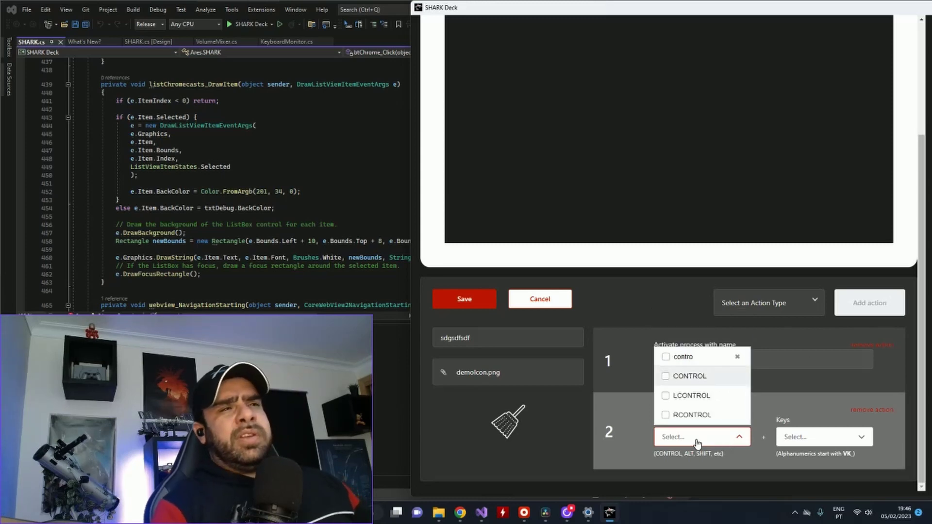
pyautogui.click(702, 377)
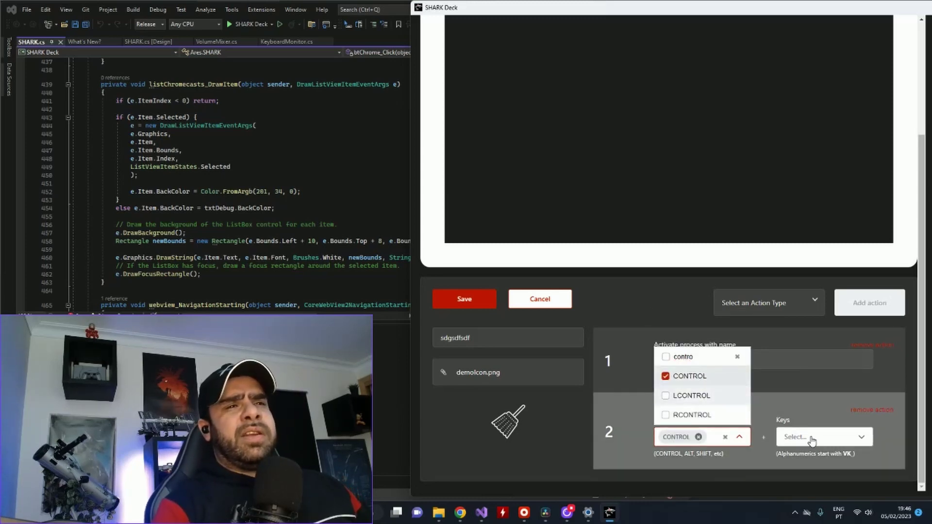
pyautogui.click(836, 442)
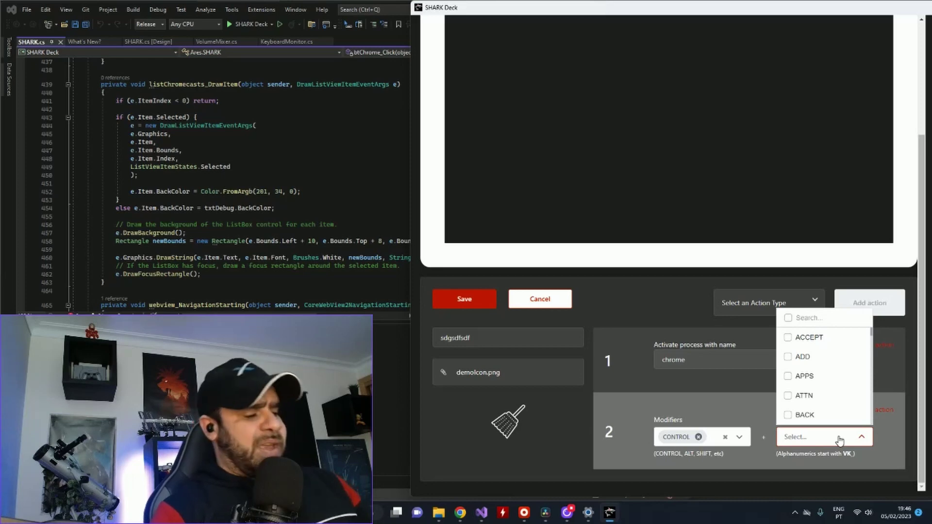
pyautogui.write('vk_t')
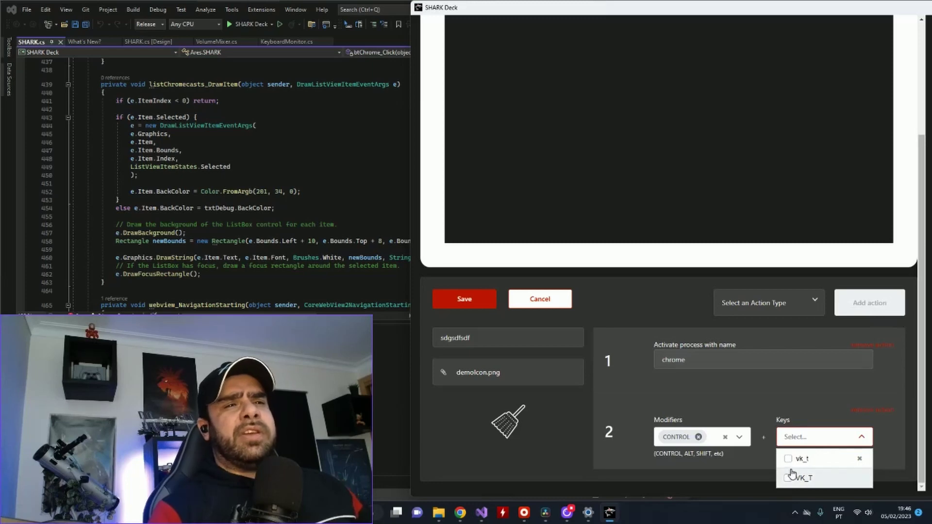
pyautogui.click(802, 479)
pyautogui.click(465, 303)
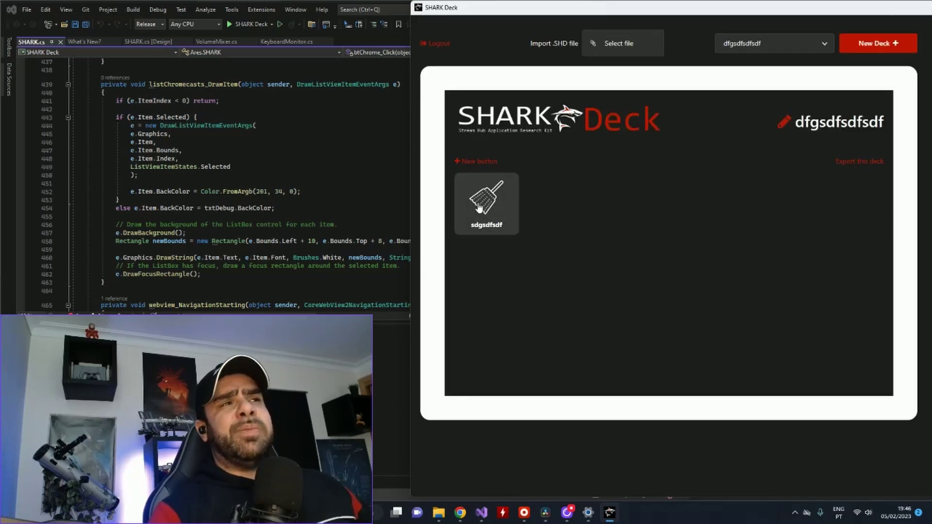
# Launch Chrome from SHARK Deck to open the SHARK Deck Cast page.
pyautogui.click(479, 207)
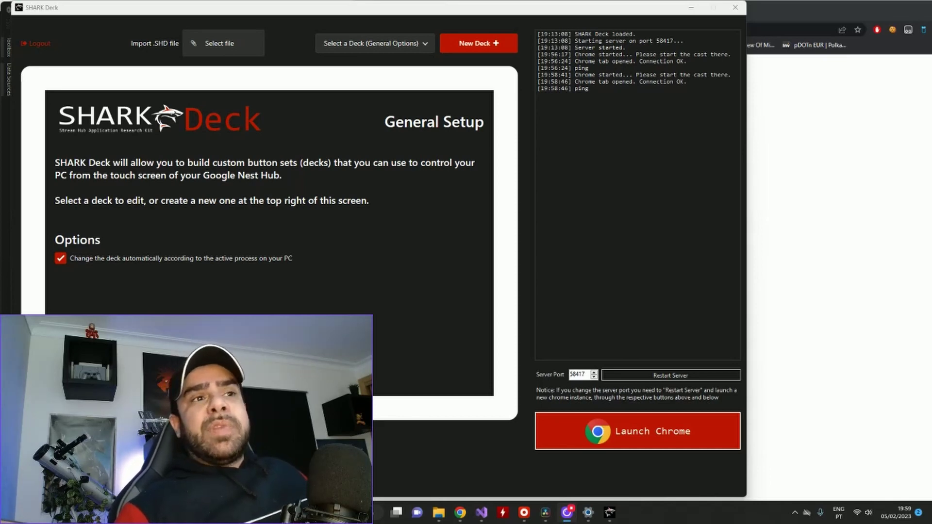
pyautogui.click(640, 433)
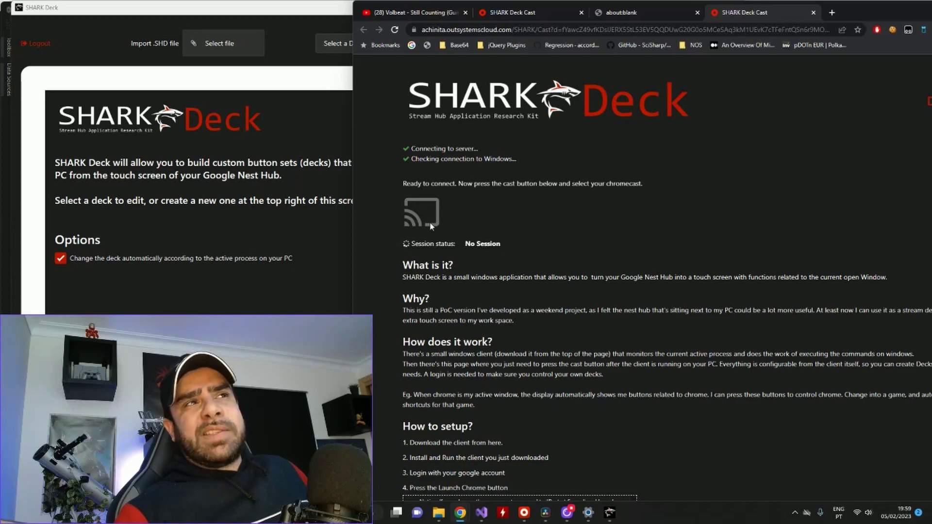
# Cast the SHARK Deck Cast page to the Office display.
pyautogui.click(416, 223)
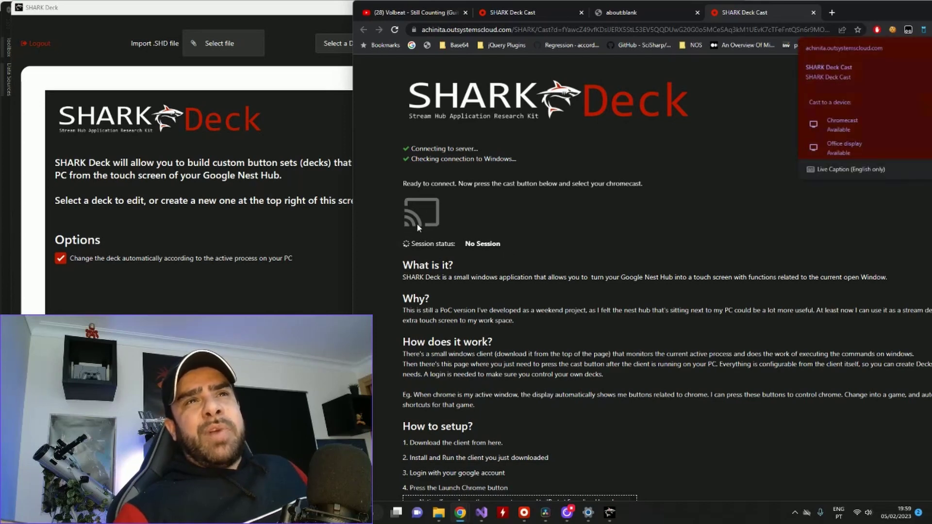
pyautogui.click(853, 153)
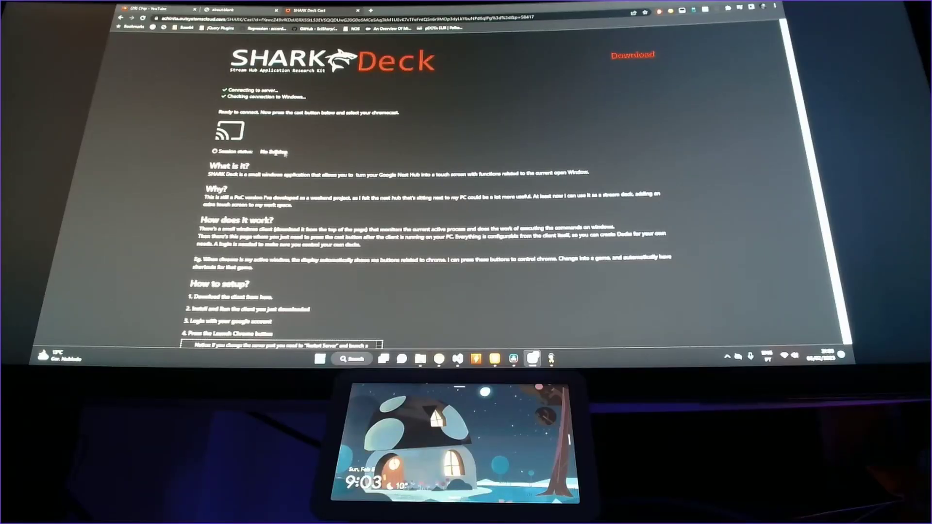
# Recast to the Office display so the Nest Hub shows the Windows button grid.
pyautogui.click(251, 137)
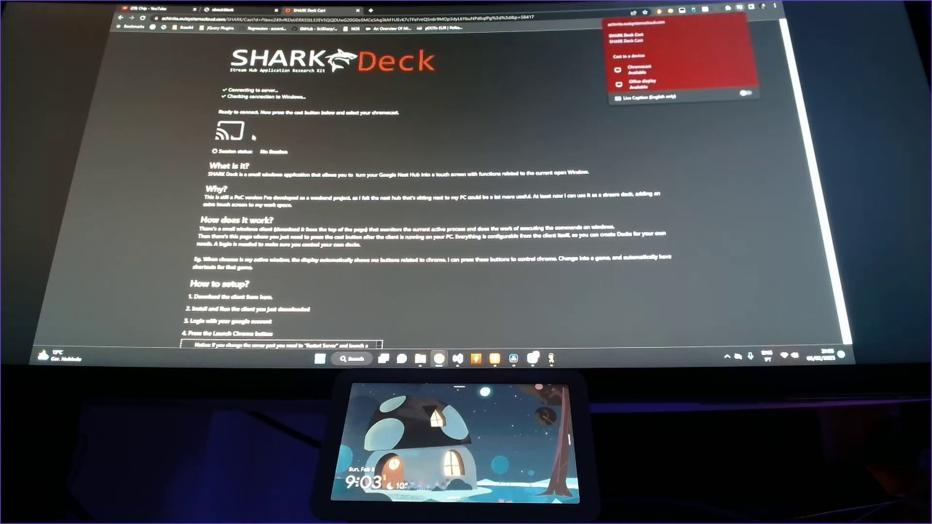
pyautogui.click(678, 85)
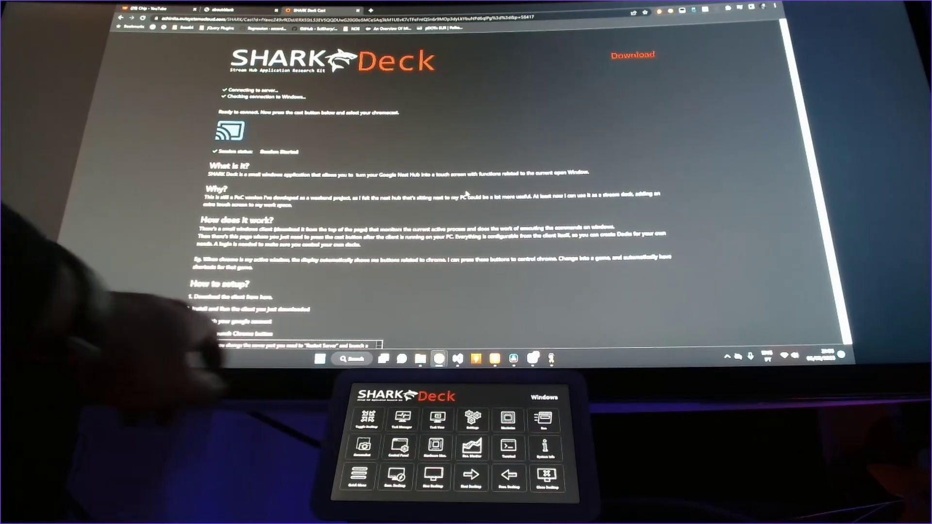
# Open Task Manager from the hub's Windows deck, then close it to bring back the Chrome deck.
pyautogui.click(403, 418)
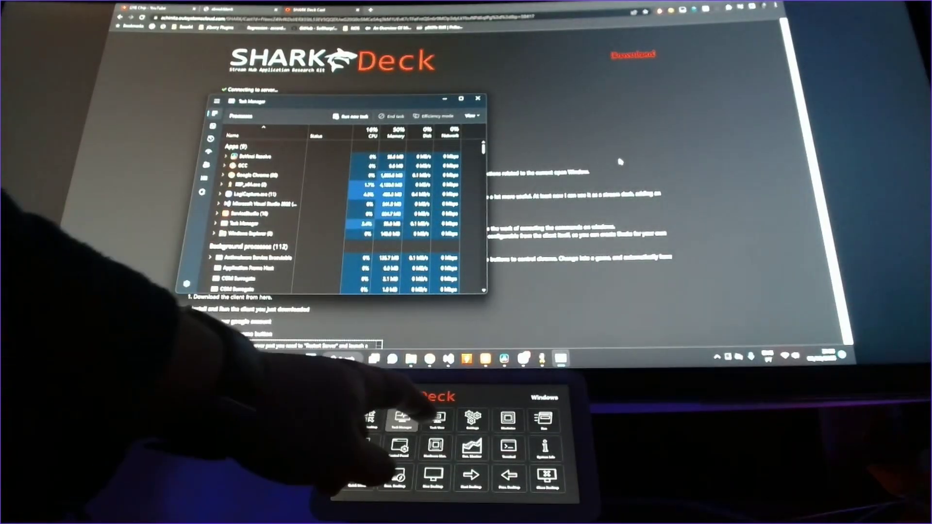
pyautogui.click(436, 447)
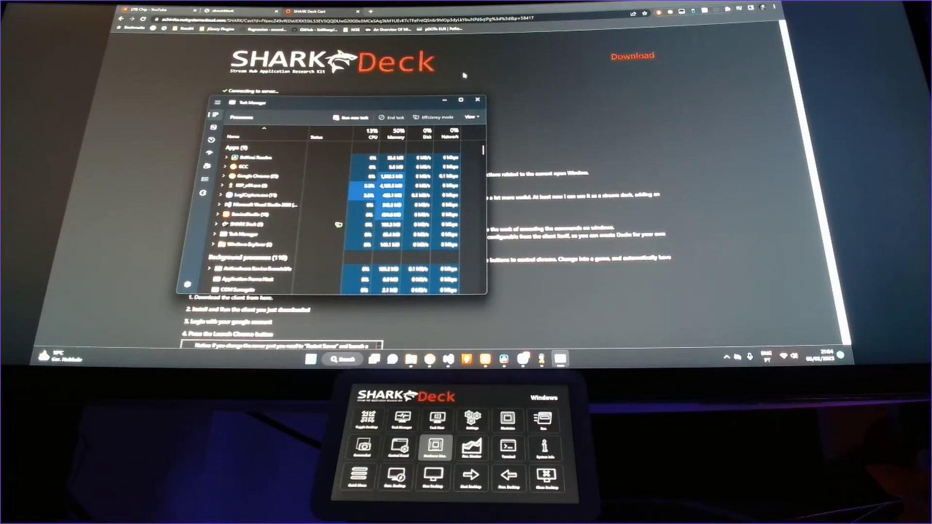
pyautogui.click(478, 99)
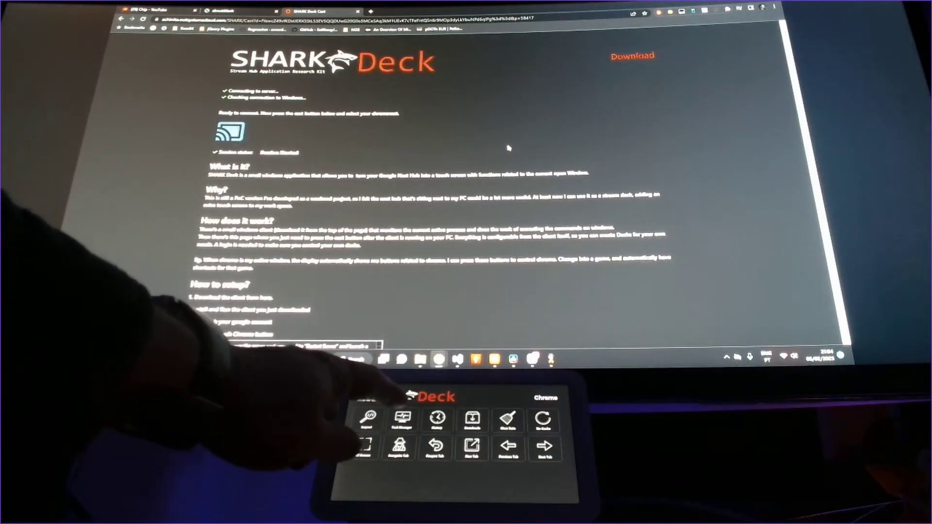
# Open and close Chrome's Task Manager from the hub deck, then open an Incognito window.
pyautogui.click(403, 418)
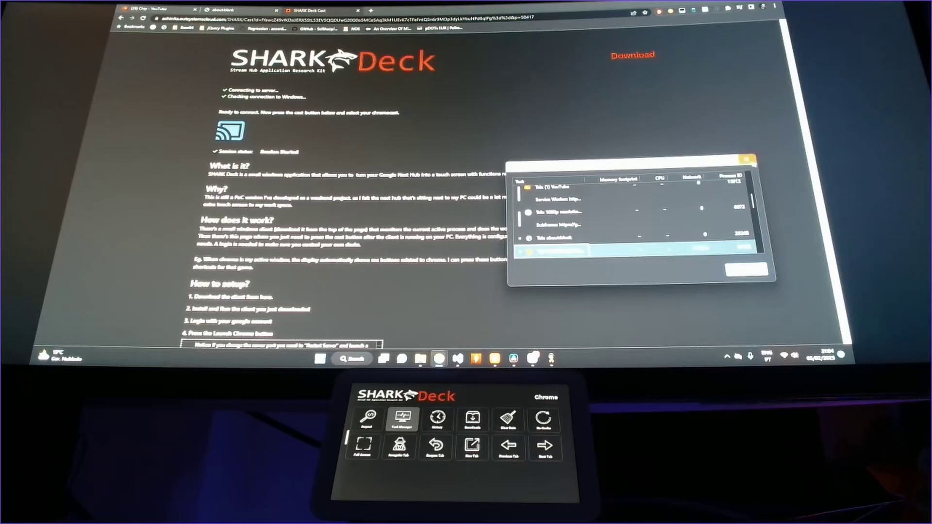
pyautogui.click(749, 161)
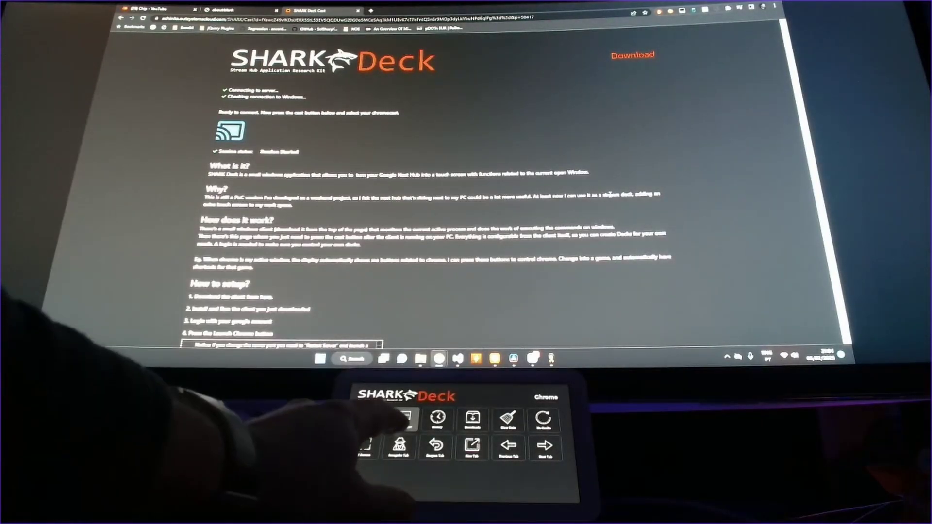
pyautogui.click(400, 446)
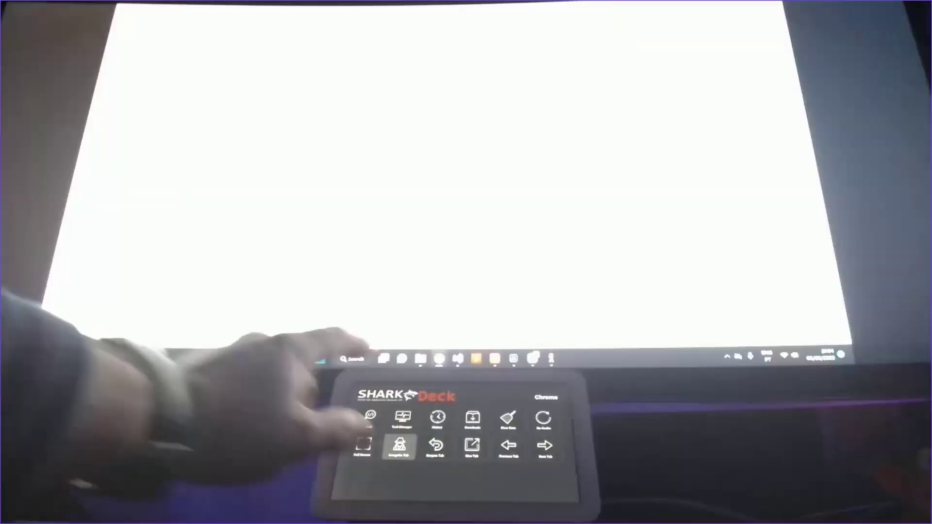